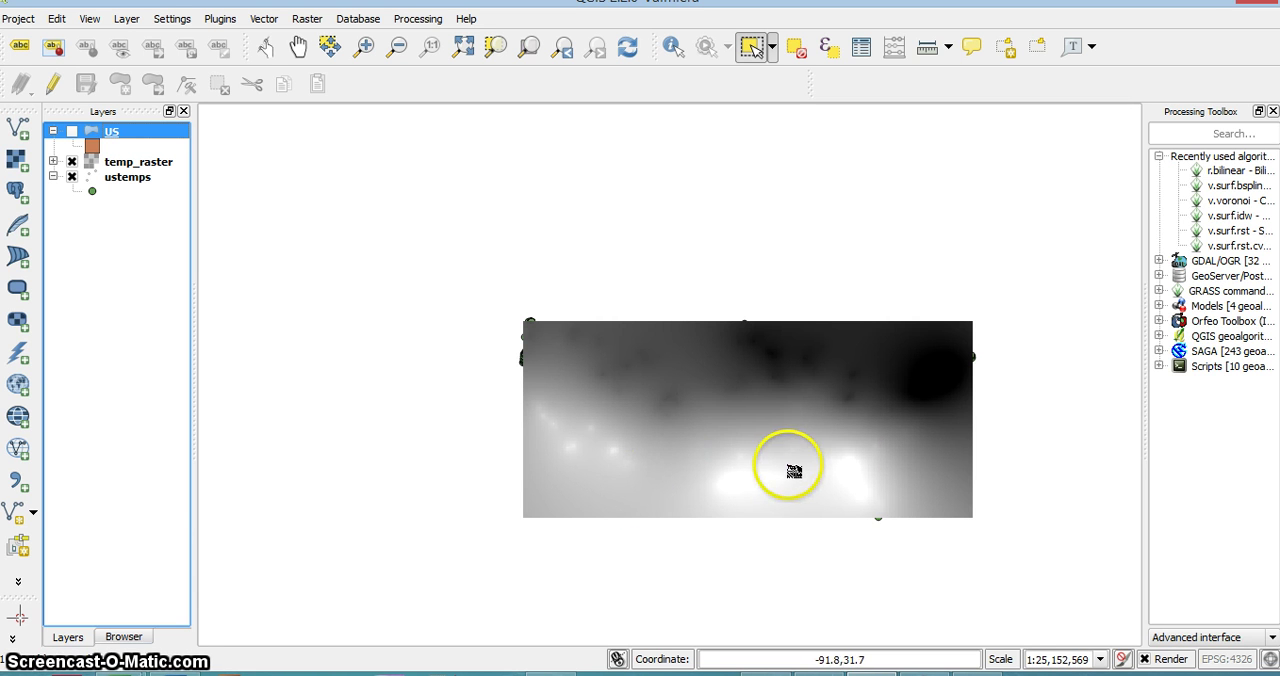
Step: Turn on the US states layer over the grayscale temperature raster and open Raster > Projections
{"action": "left_click", "coordinate": [876, 459]}
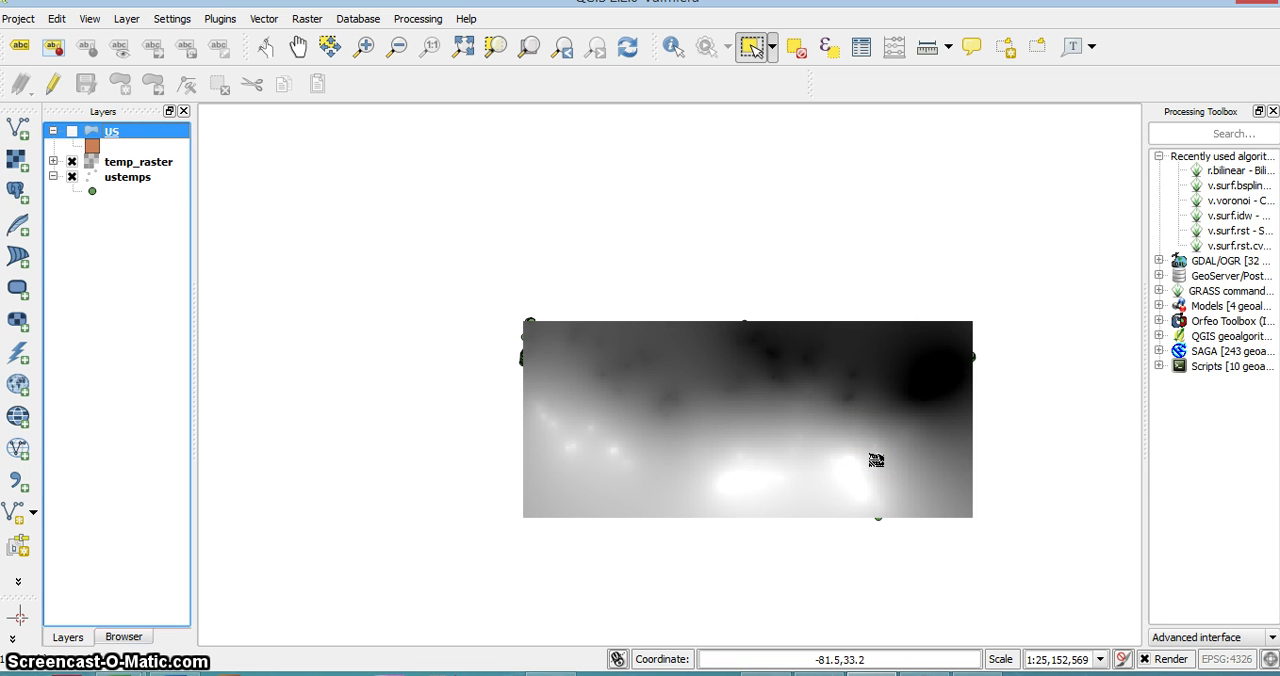
{"action": "left_click", "coordinate": [847, 456]}
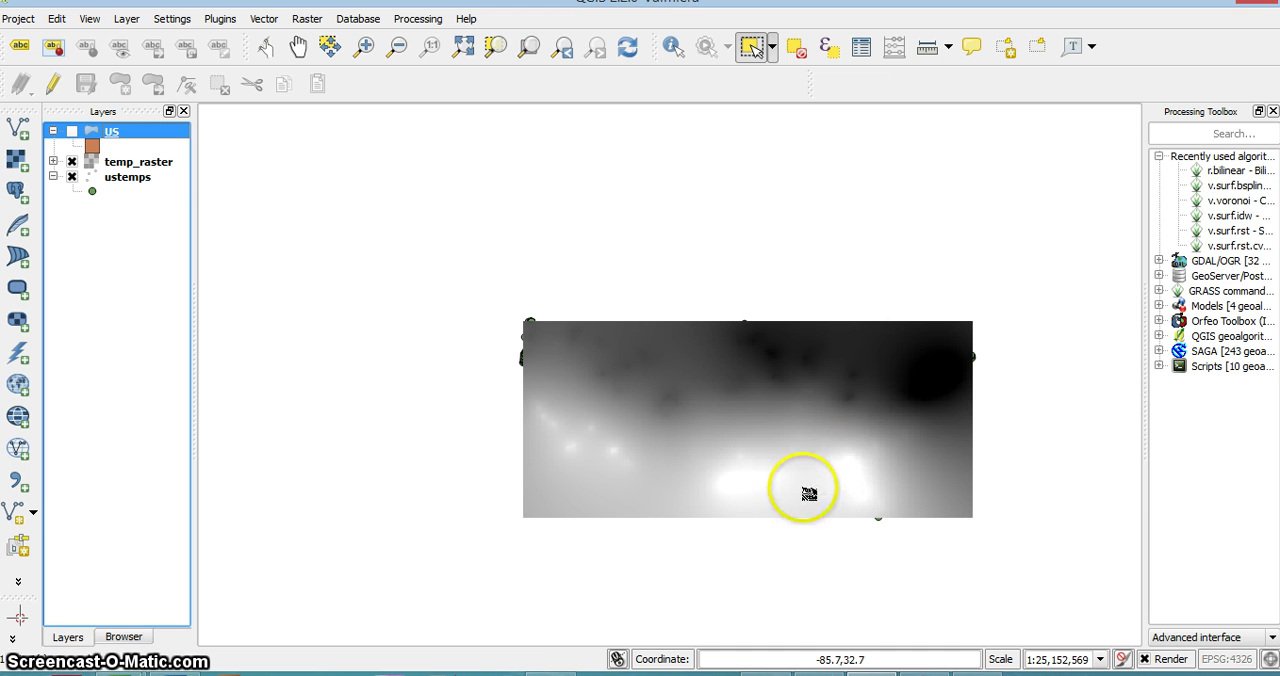
{"action": "key", "text": "super+c"}
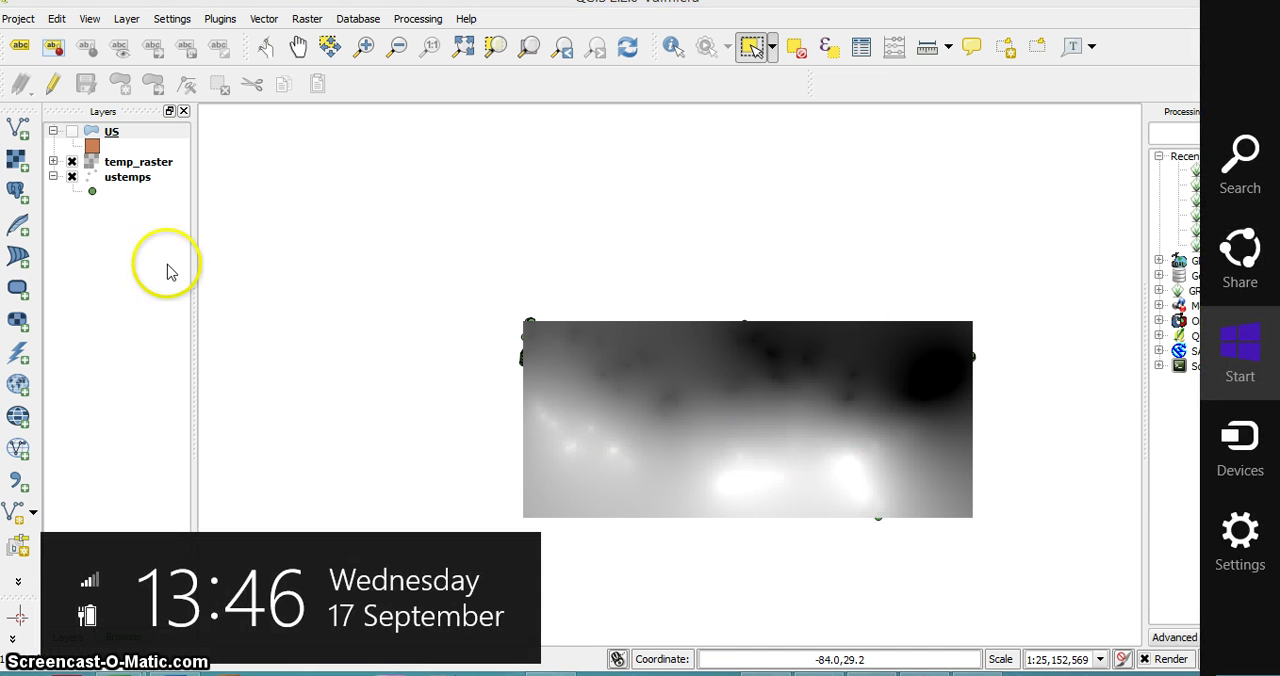
{"action": "left_click", "coordinate": [70, 131]}
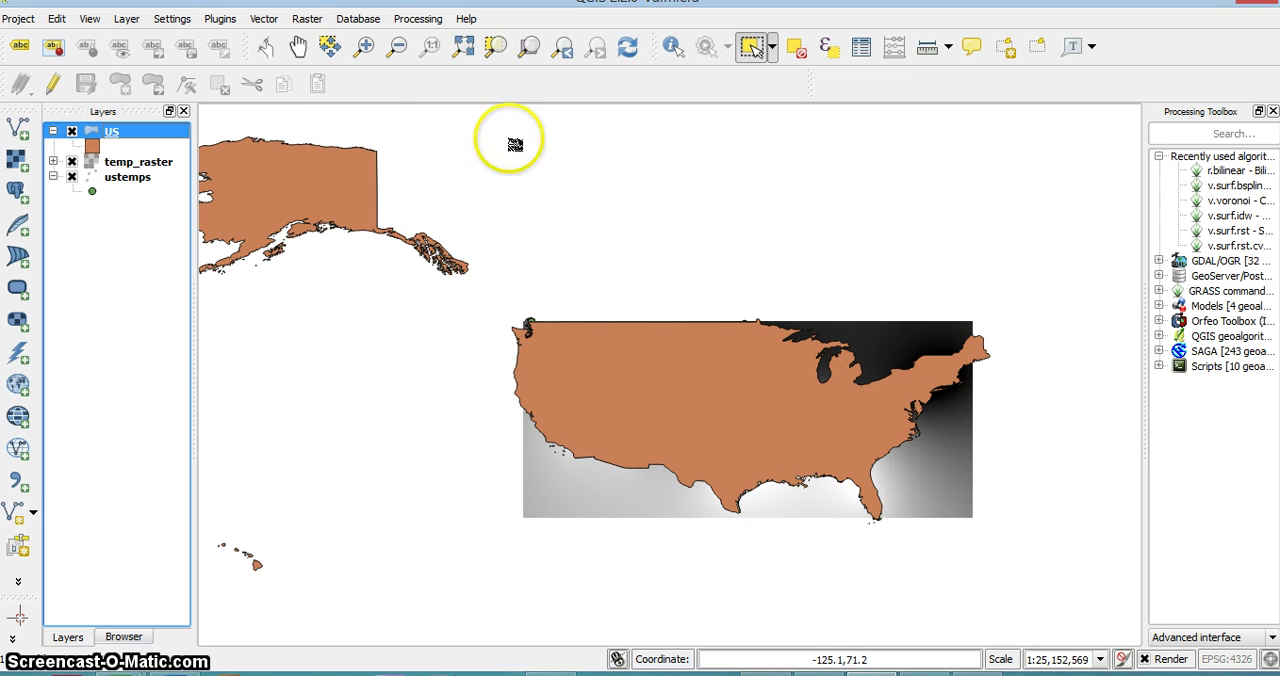
{"action": "left_click", "coordinate": [307, 18]}
{"action": "mouse_move", "coordinate": [336, 153]}
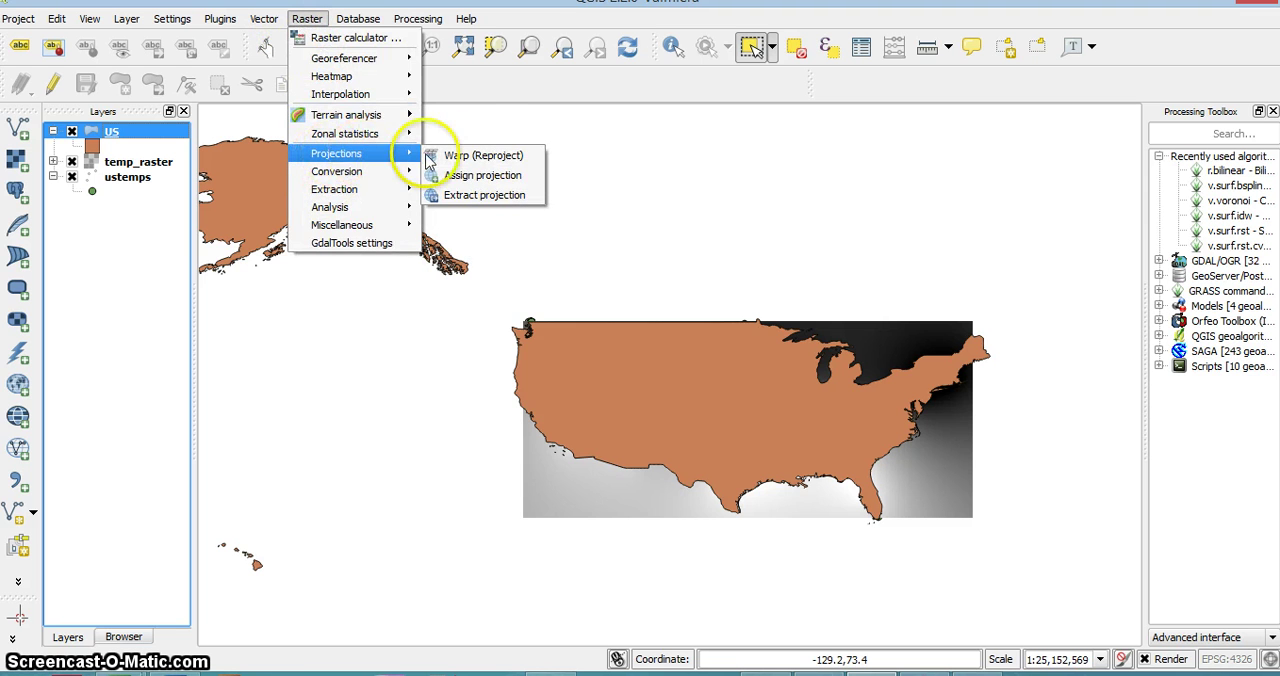
Step: Start Warp (Reproject) on temp_raster, saving its output as C:/tmp/output
{"action": "left_click", "coordinate": [465, 153]}
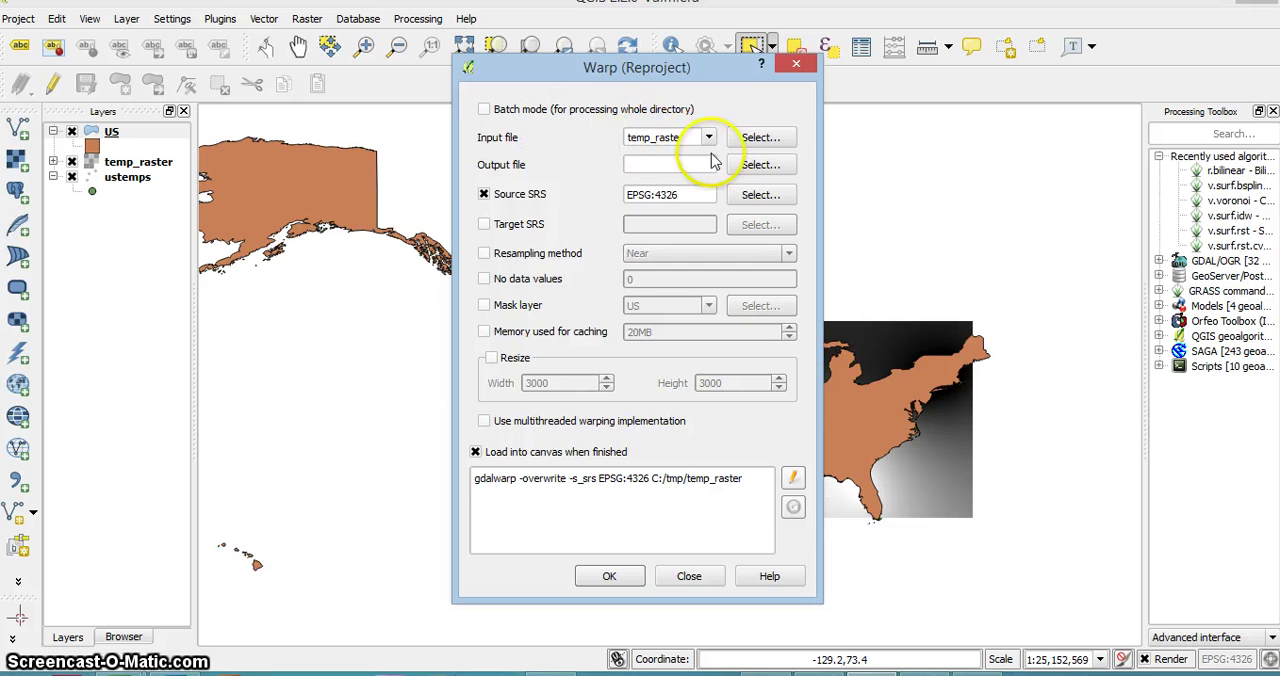
{"action": "left_click", "coordinate": [760, 165]}
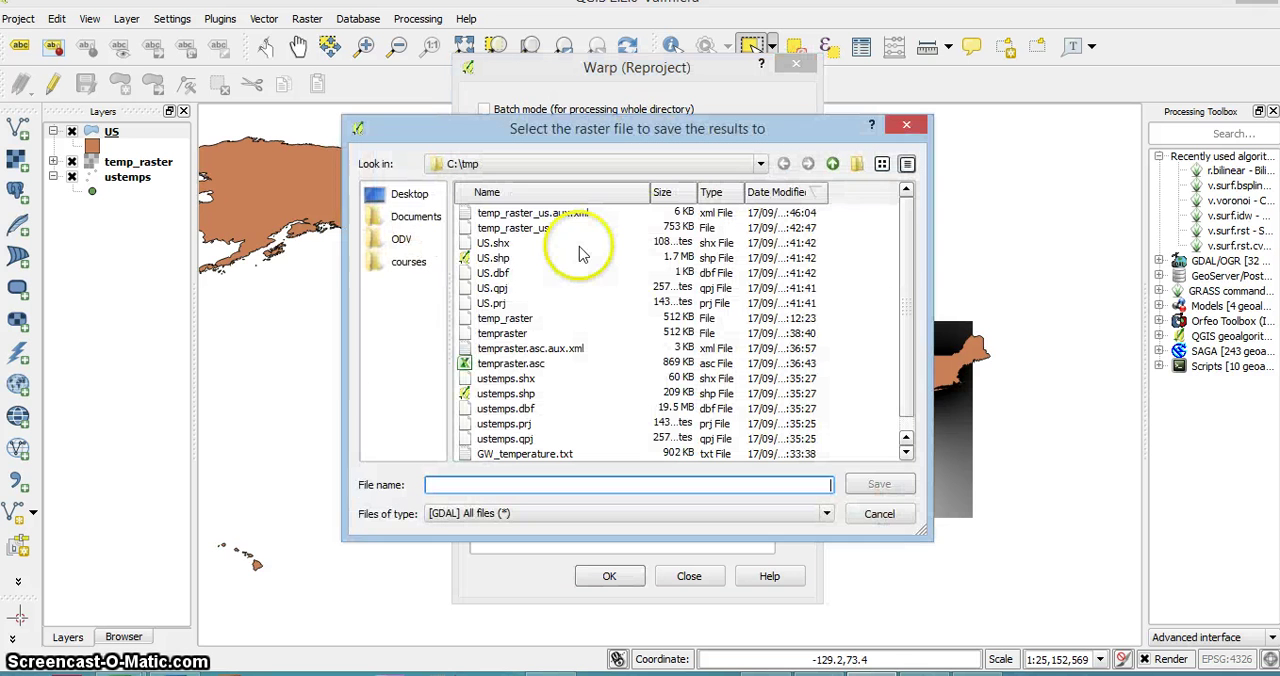
{"action": "left_click", "coordinate": [503, 484]}
{"action": "type", "text": "םואפוא"}
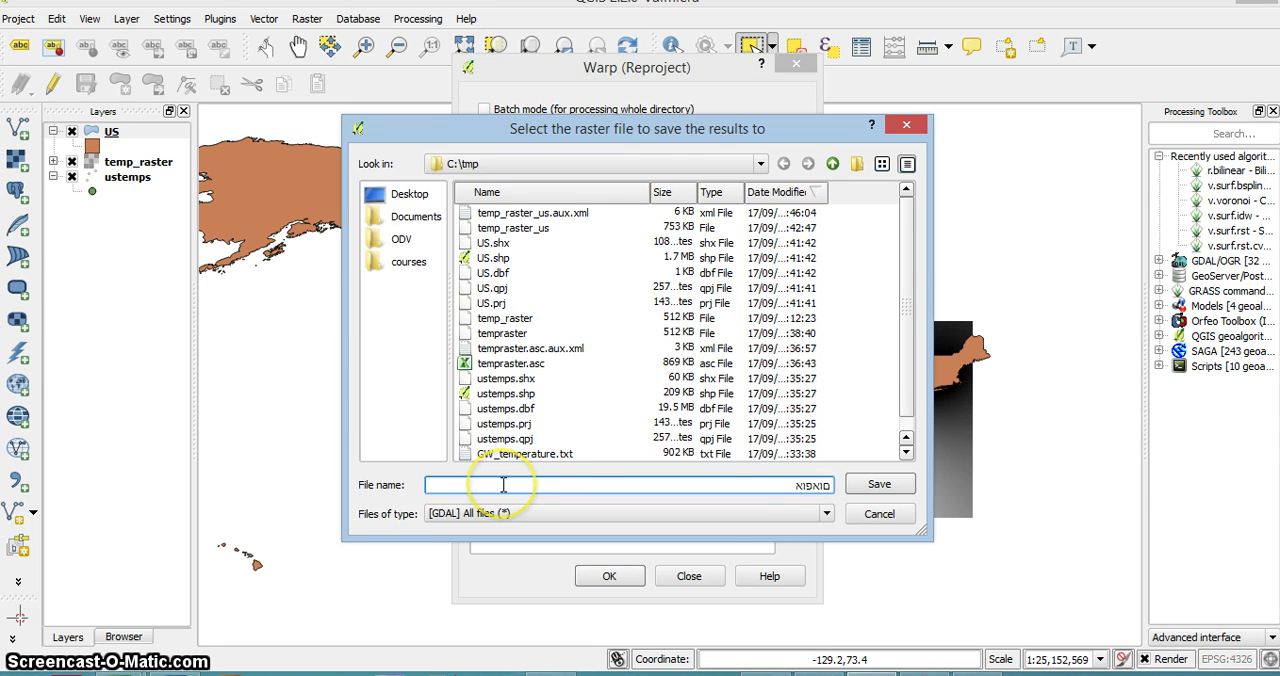
{"action": "key", "text": "Return"}
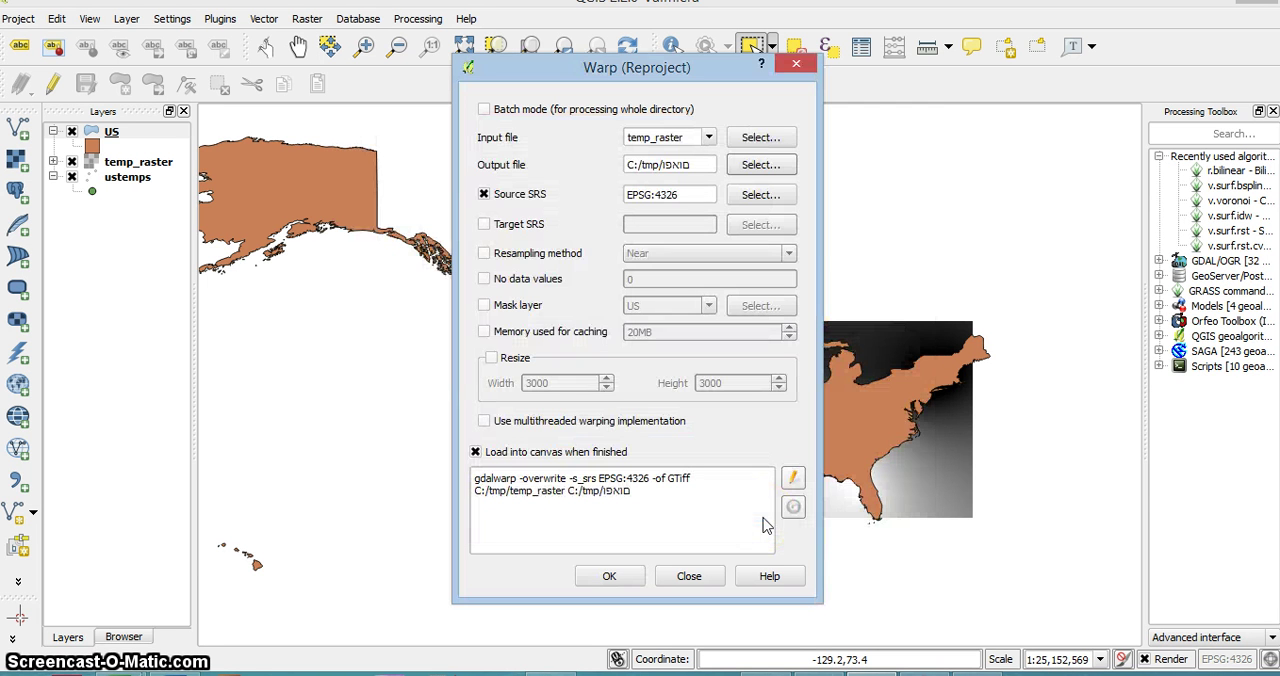
{"action": "left_click", "coordinate": [760, 164]}
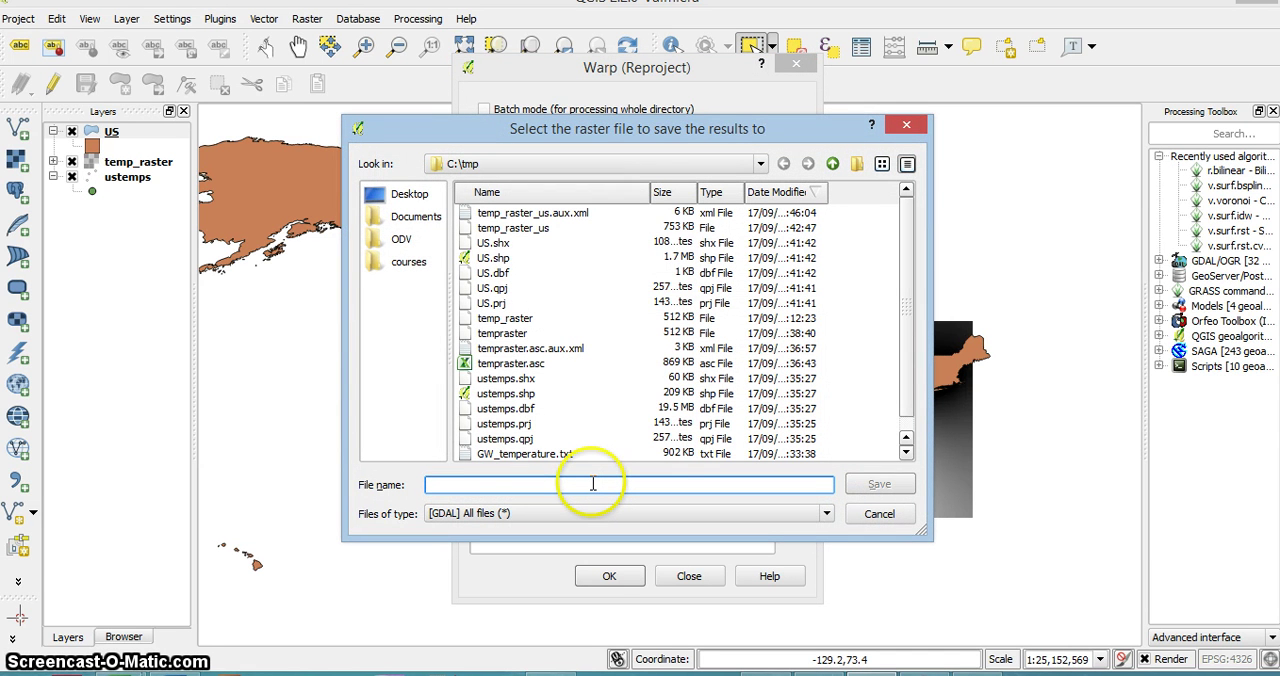
{"action": "type", "text": "output"}
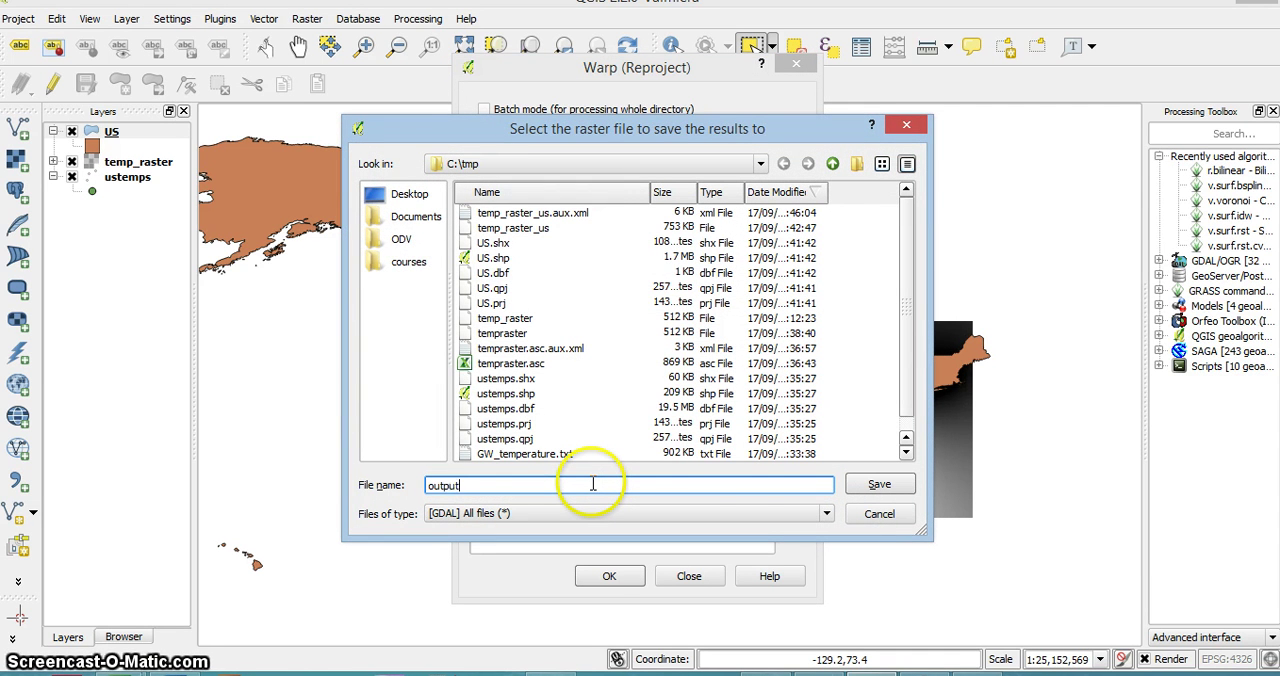
{"action": "left_click", "coordinate": [879, 484]}
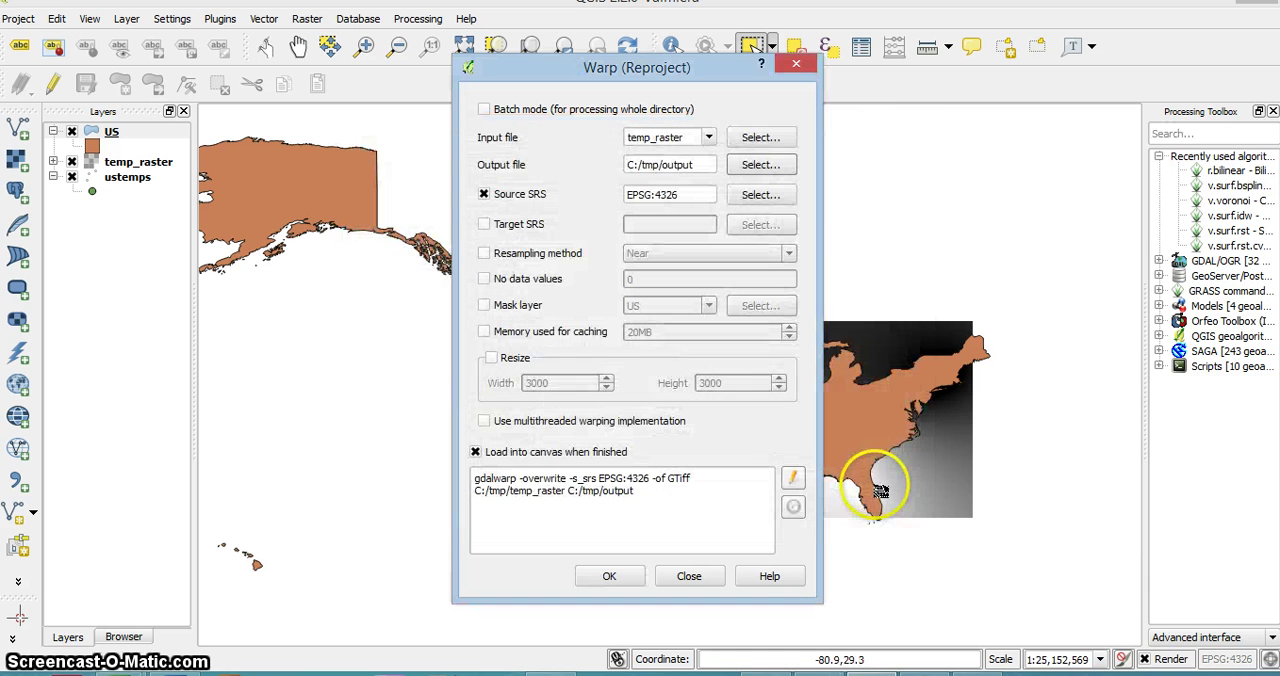
Step: Run the warp with the US layer as mask, then dismiss the message and close the tool
{"action": "left_click", "coordinate": [484, 305]}
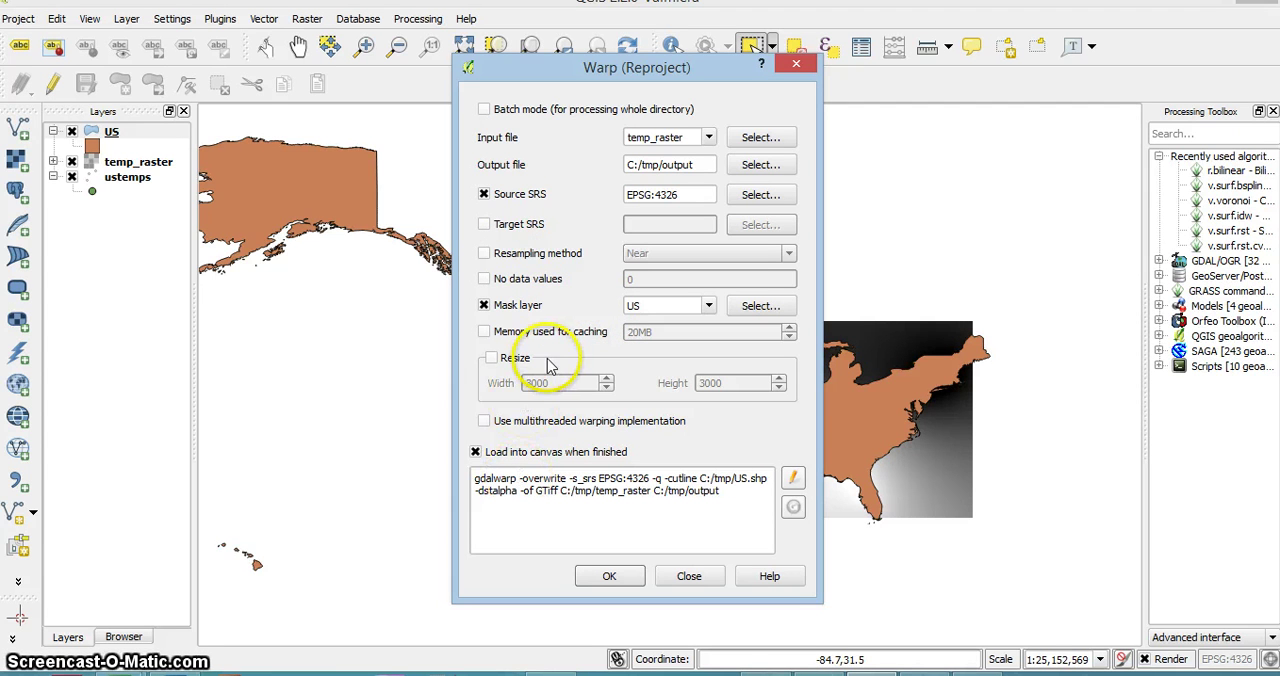
{"action": "left_click", "coordinate": [609, 576]}
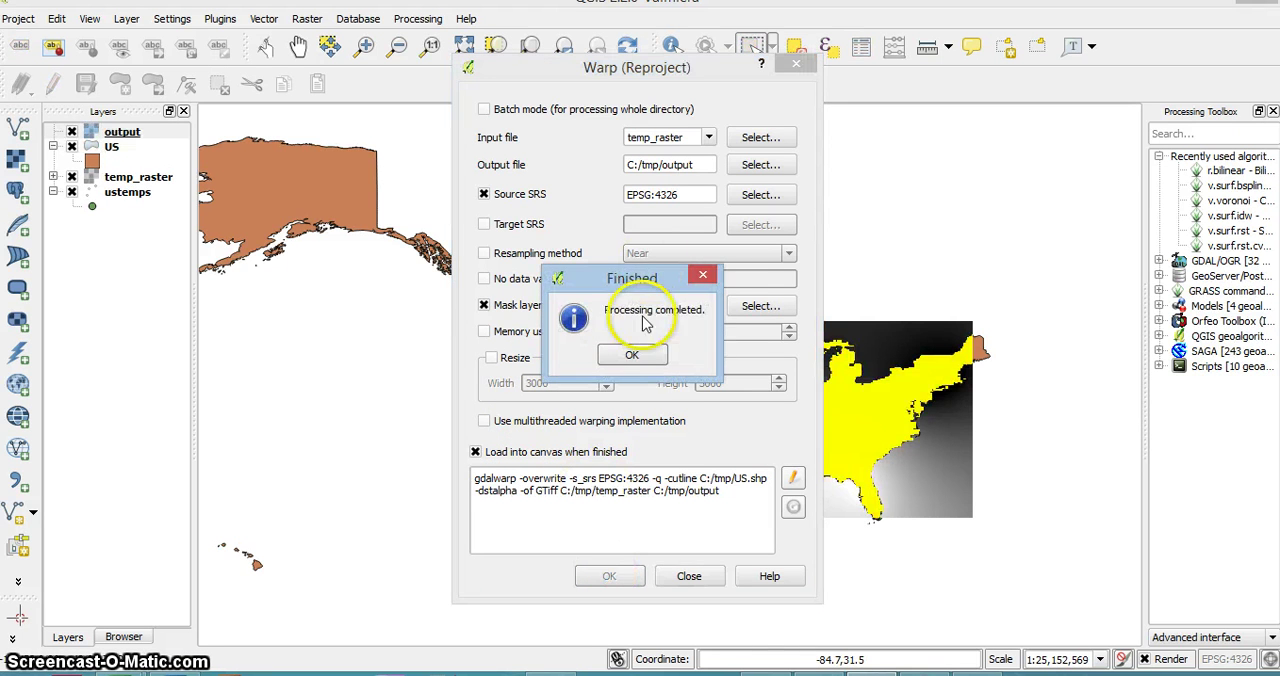
{"action": "left_click", "coordinate": [631, 357]}
{"action": "left_click", "coordinate": [689, 576]}
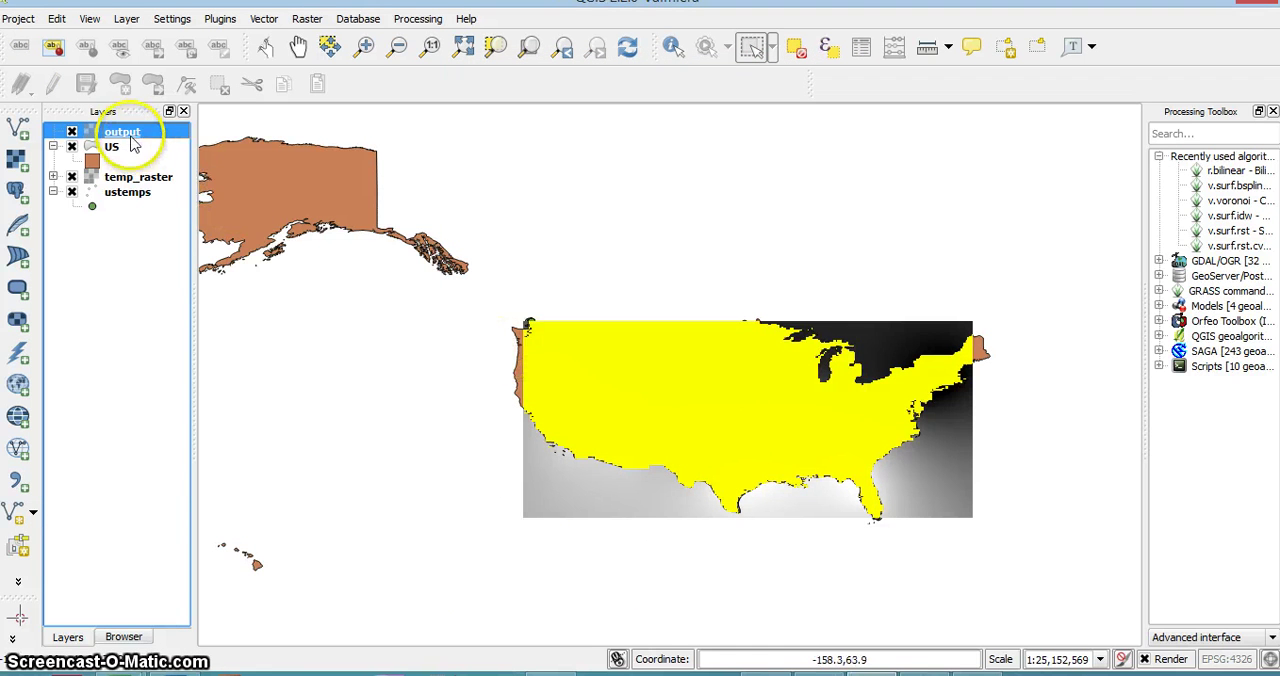